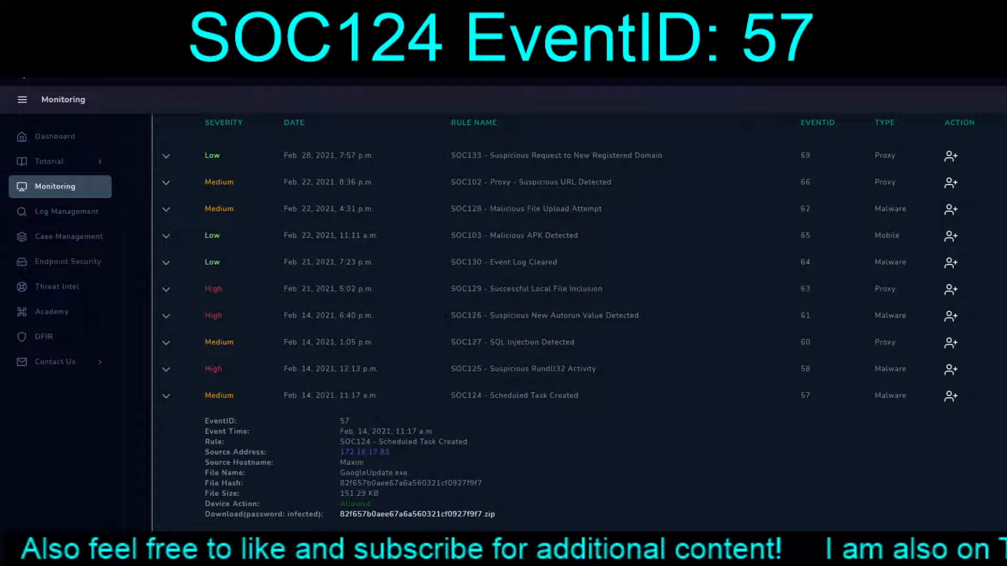
Step: Select the file hash in the expanded SOC124 alert details
left_click_drag(340, 482, 483, 482)
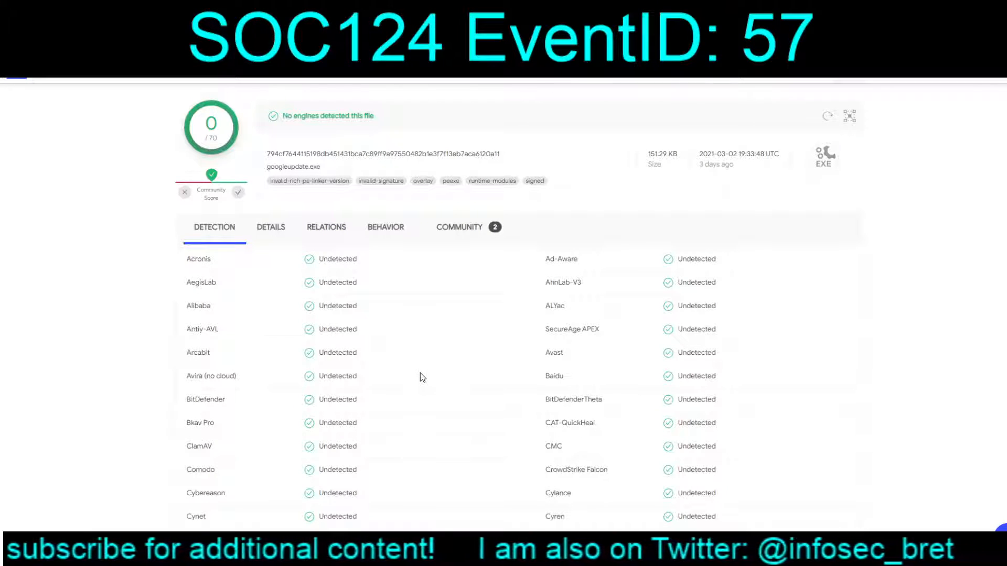
Step: Review googleupdate.exe's VirusTotal details: valid Google Inc signature, Google Update version 1.3.34.11
left_click(272, 230)
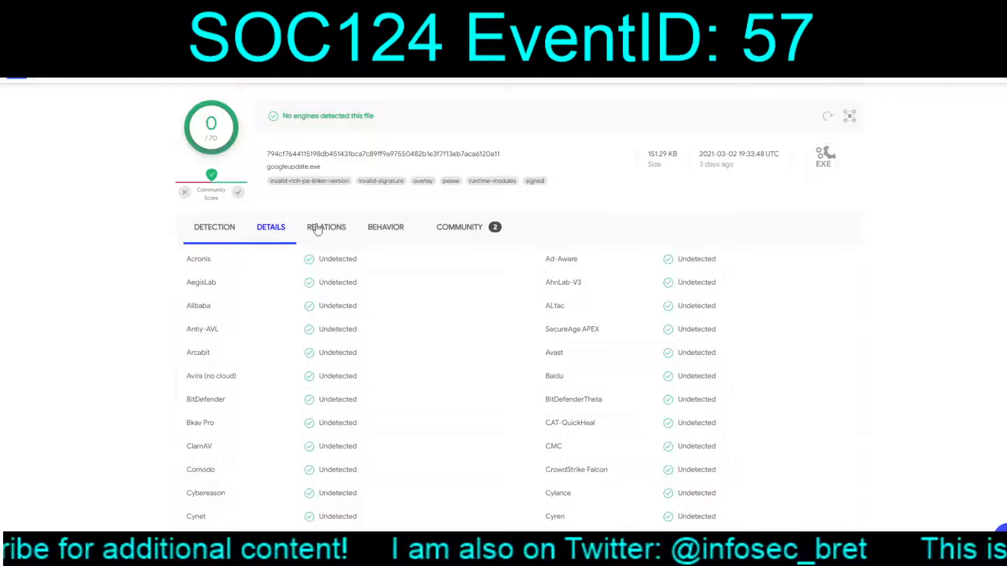
scroll(566, 394, "down", 4)
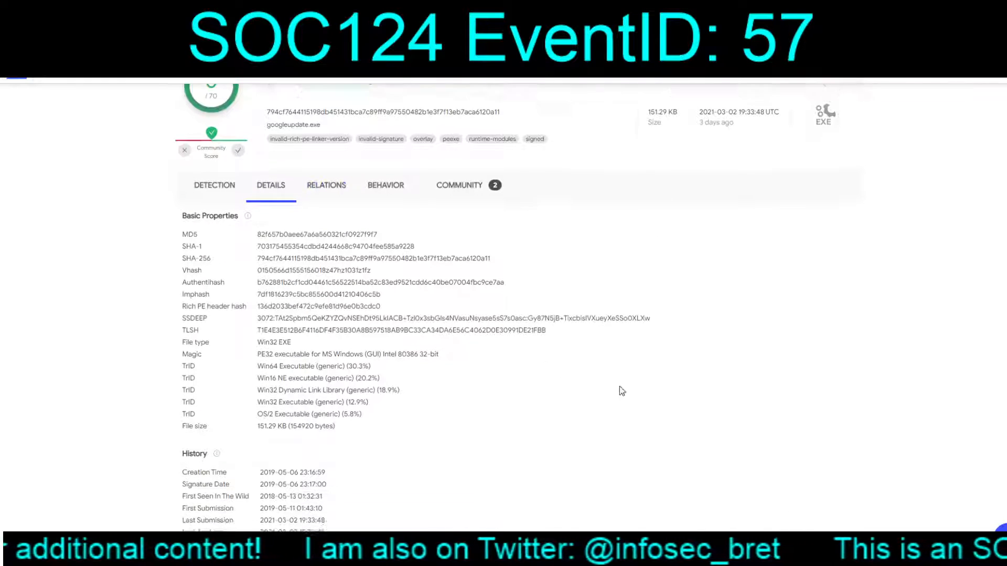
scroll(518, 412, "down", 4)
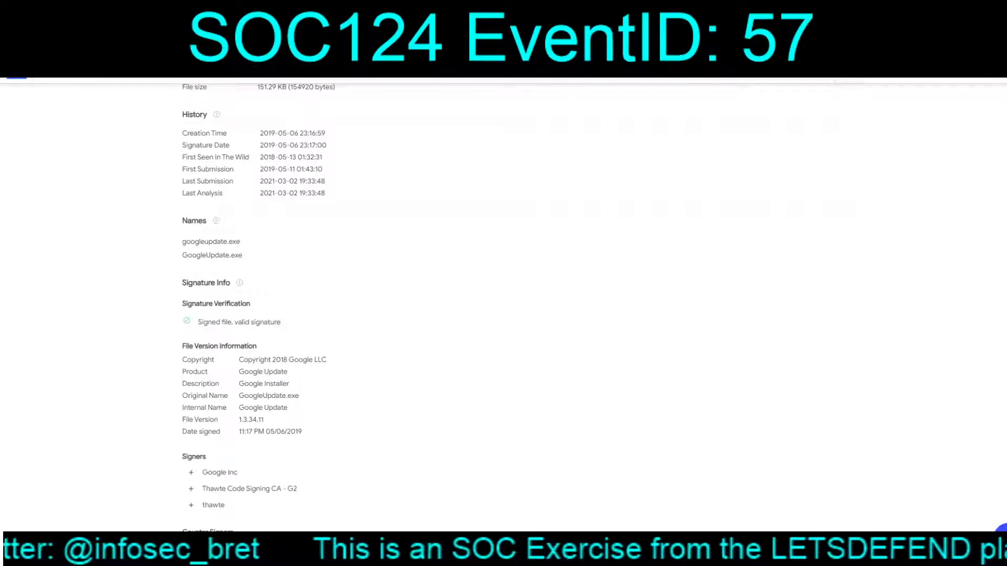
left_click(472, 8)
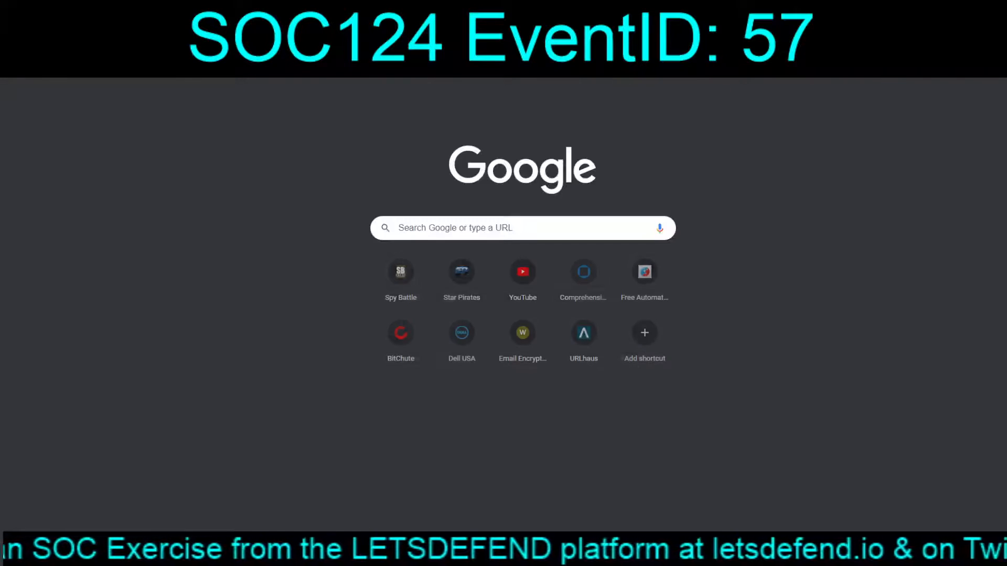
Step: Search Google for googleupdate.exe and open file.net's 'Is GoogleUpdate.exe safe?' article
type("googleupdate.exe")
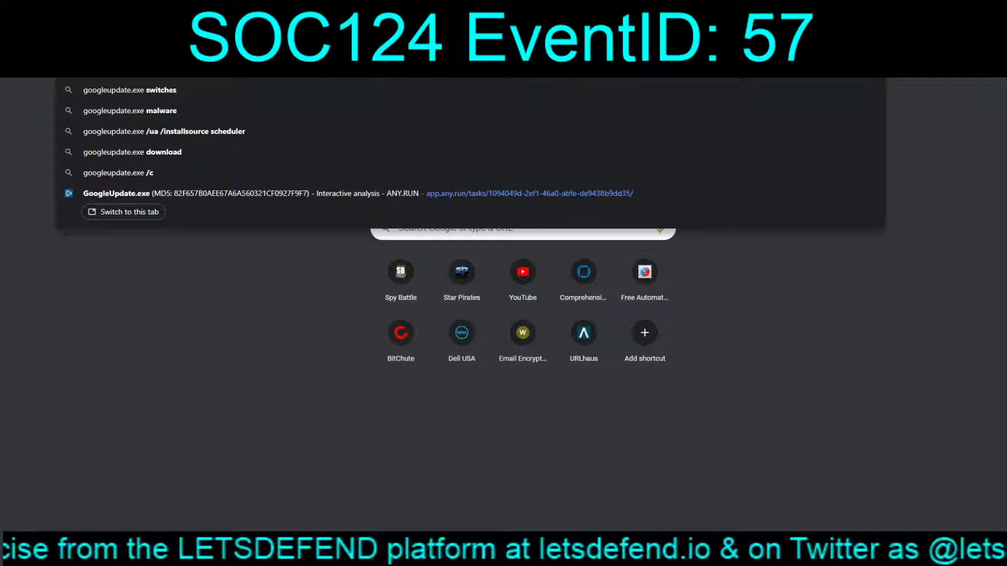
key("Return")
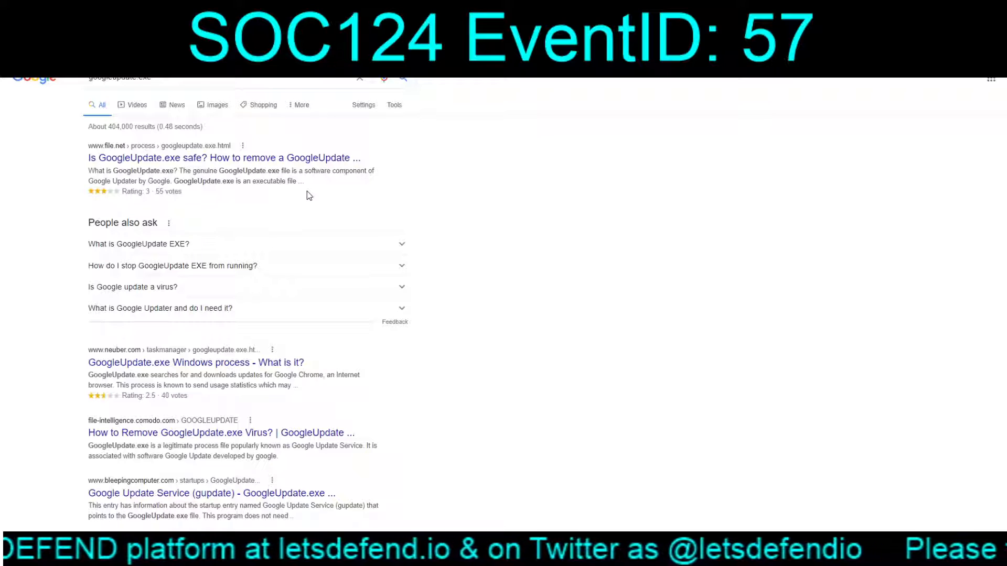
left_click(213, 162)
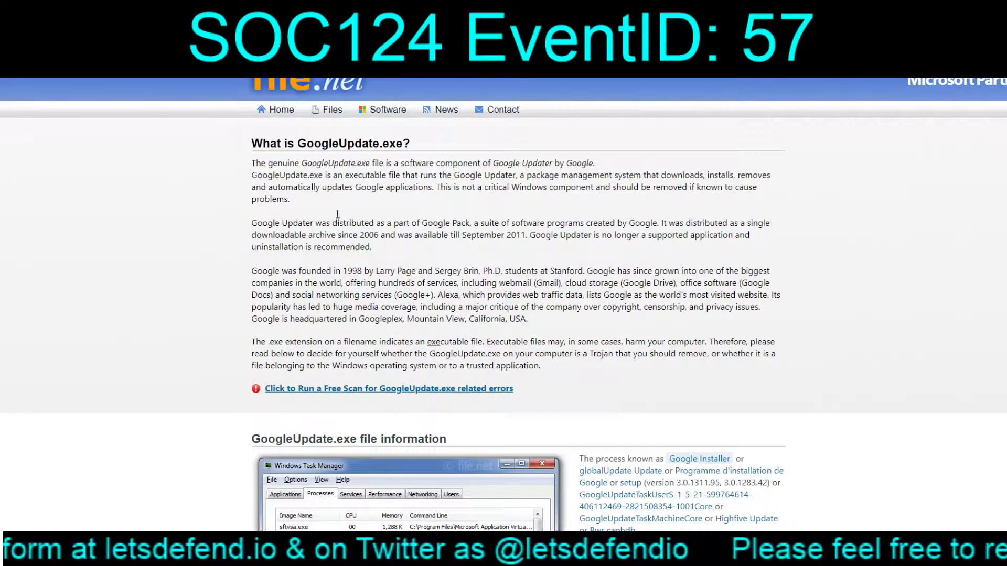
Step: Highlight file.net's notes on the genuine file and Google Pack distribution, then return to host 172.16.17.83
left_click_drag(252, 162, 400, 160)
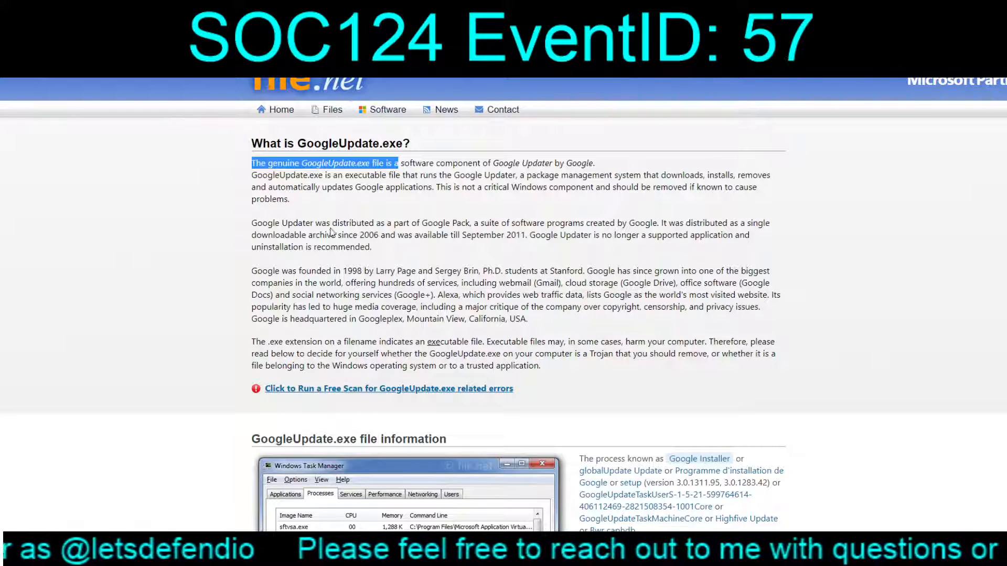
left_click_drag(331, 225, 471, 235)
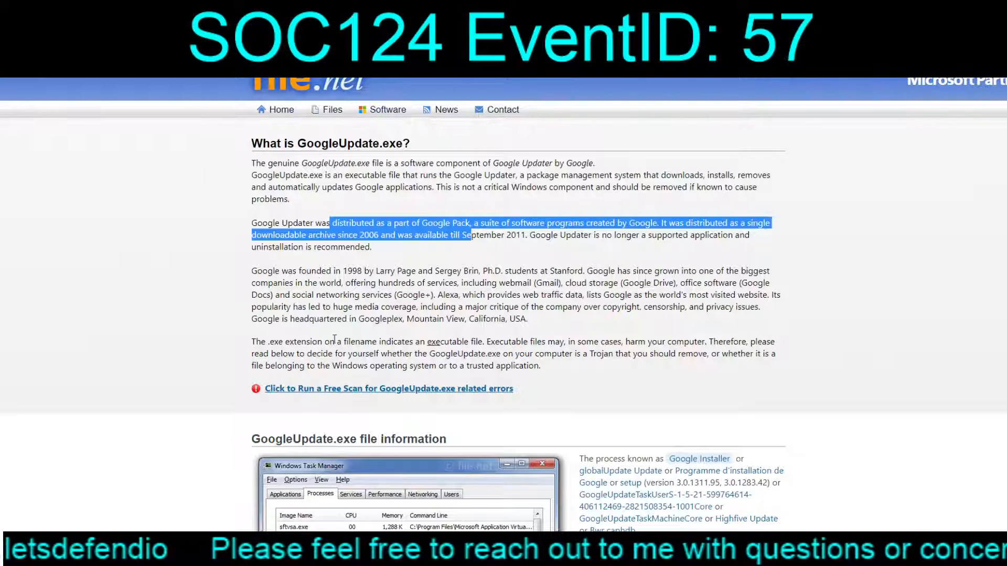
scroll(547, 376, "down", 4)
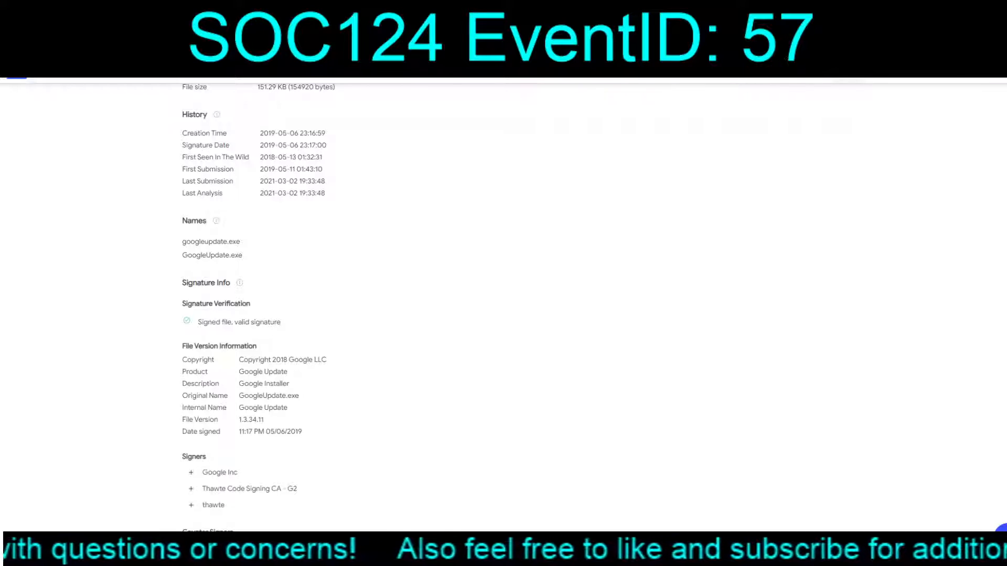
left_click(168, 9)
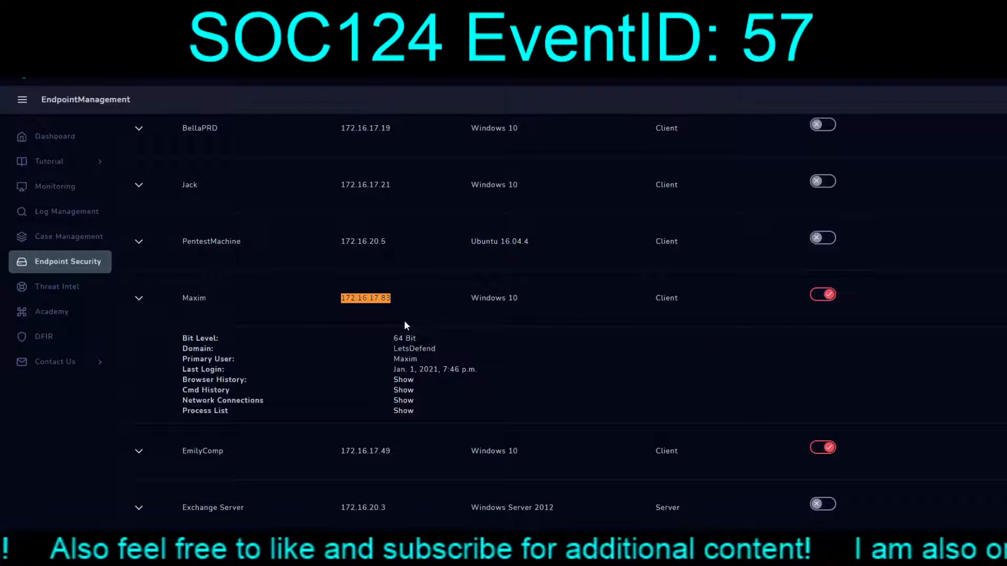
left_click(405, 411)
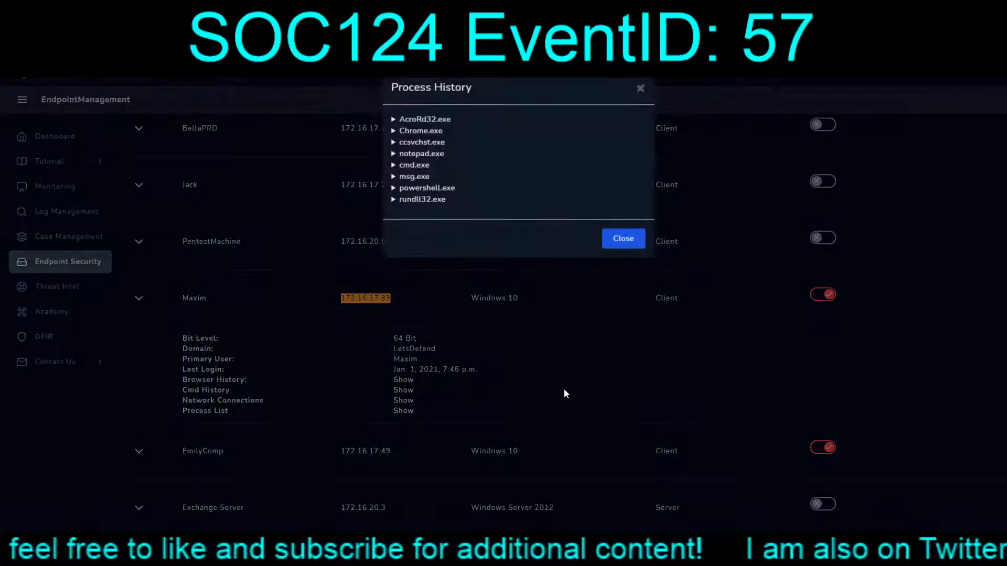
left_click(394, 133)
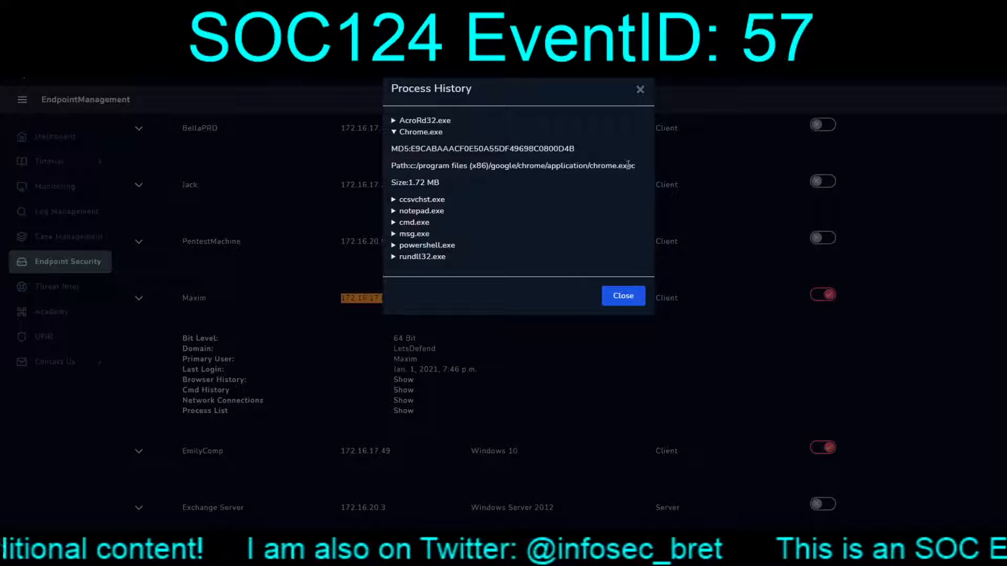
left_click_drag(627, 166, 573, 162)
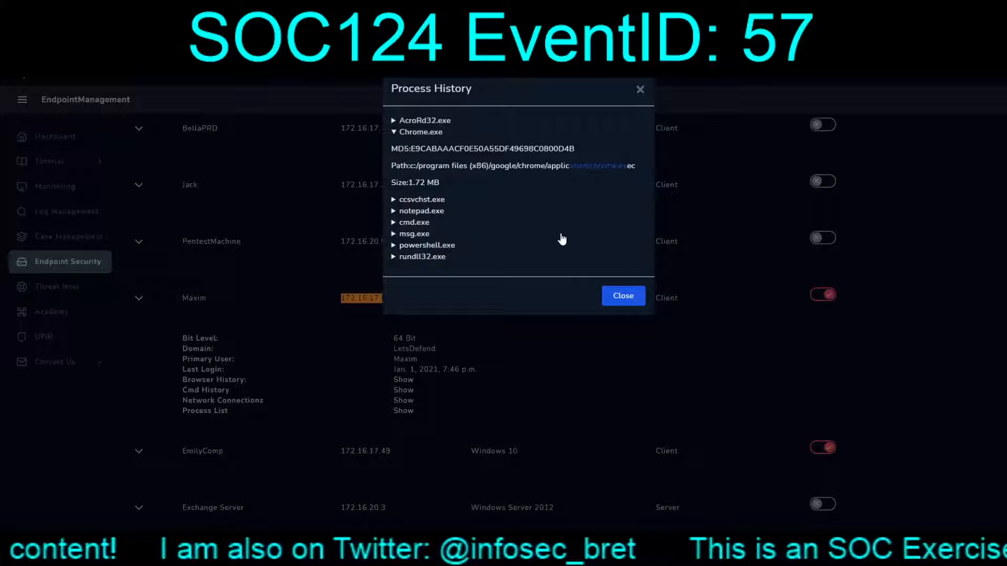
left_click(627, 298)
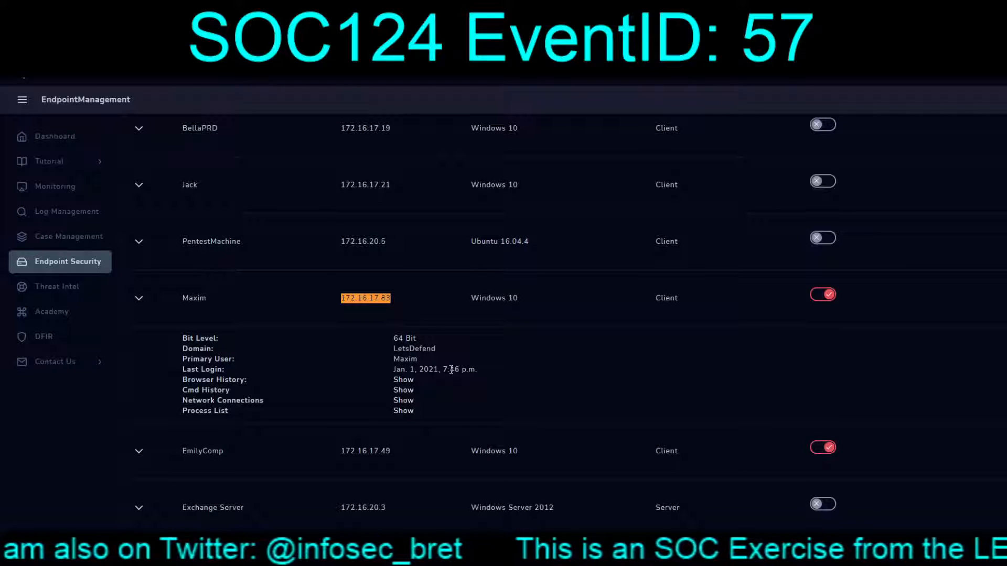
left_click(402, 379)
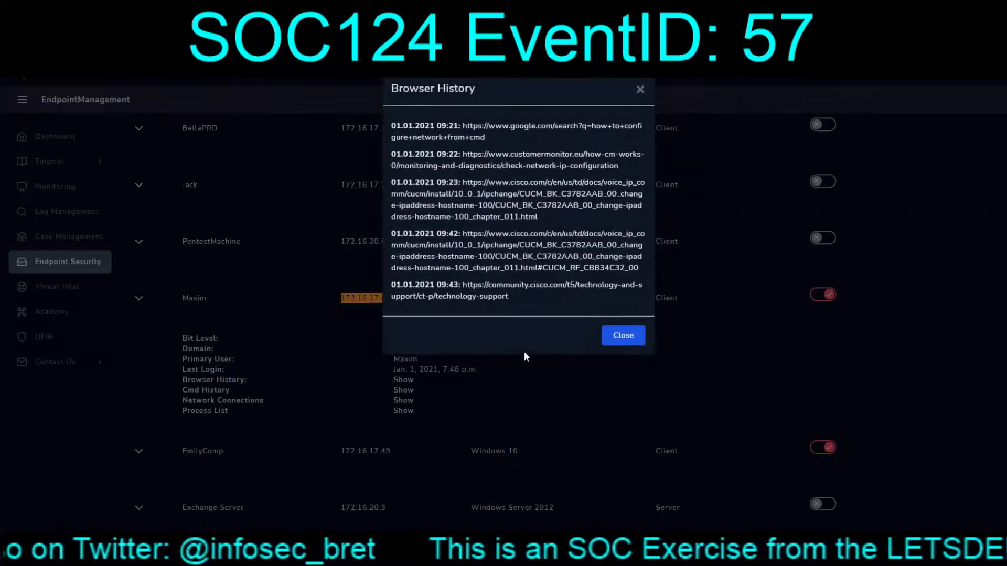
left_click(622, 339)
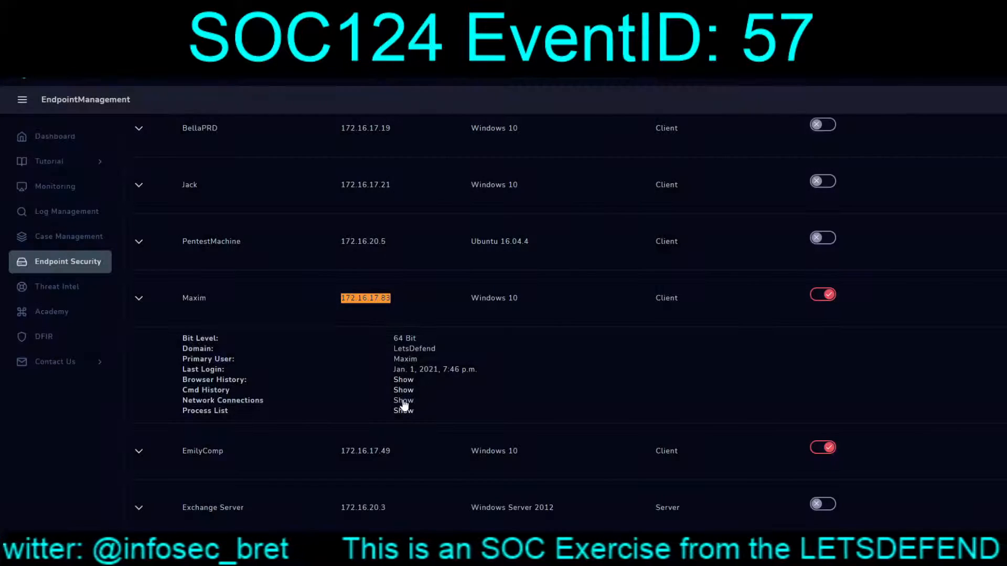
left_click(403, 390)
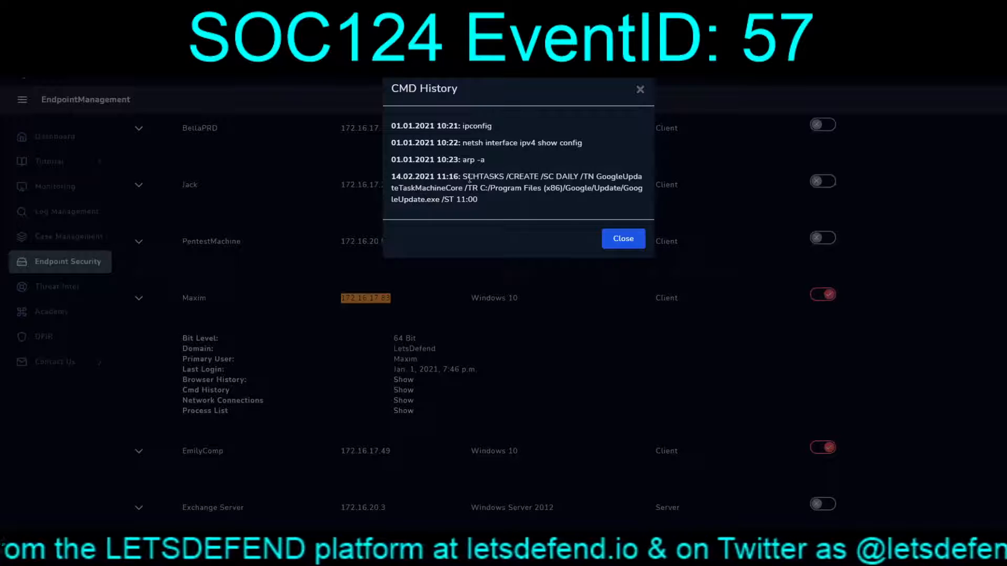
left_click_drag(463, 177, 648, 188)
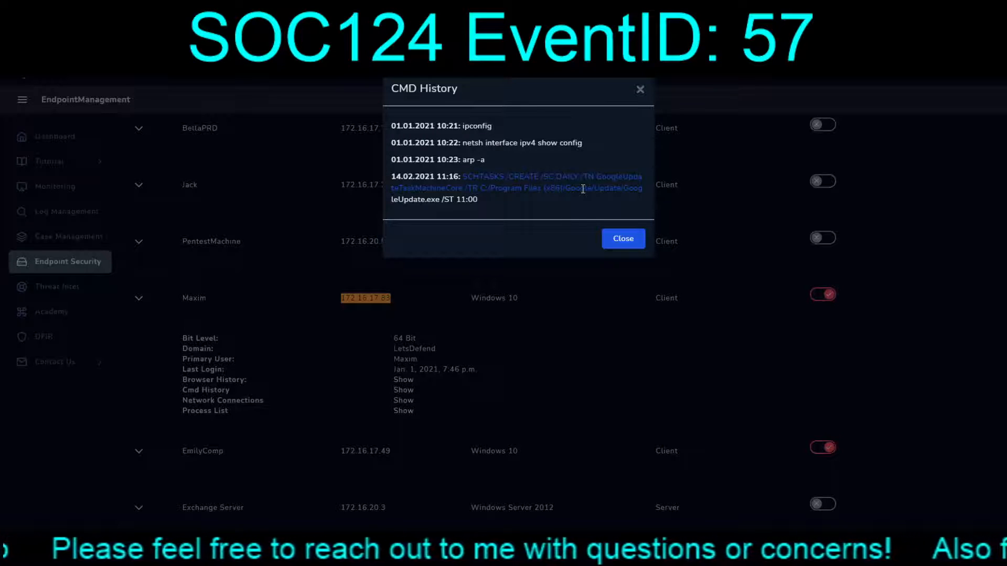
left_click(613, 237)
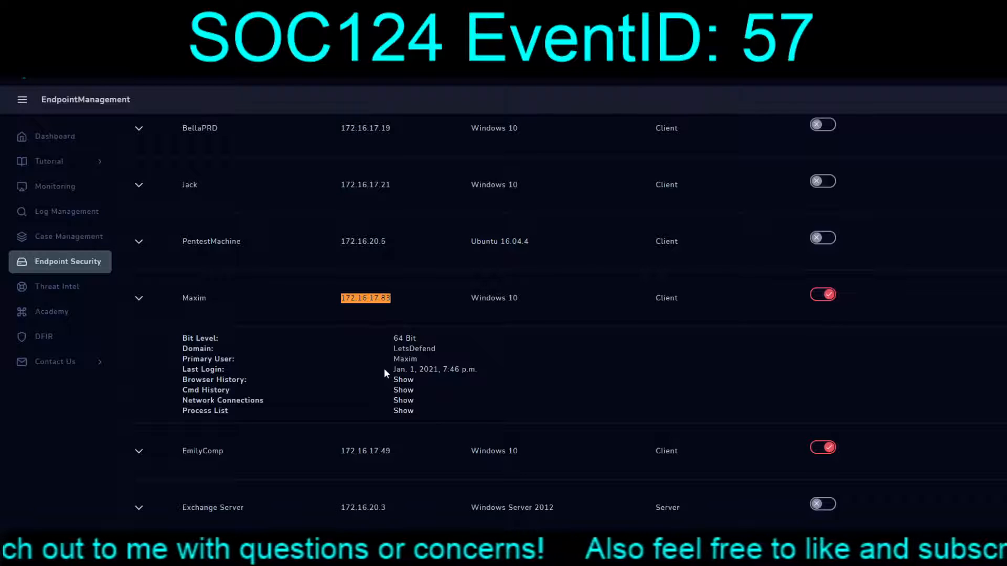
Step: Inspect the raw port-80 proxy log entry 330 from 172.16.17.83, then return to Monitoring
left_click(403, 411)
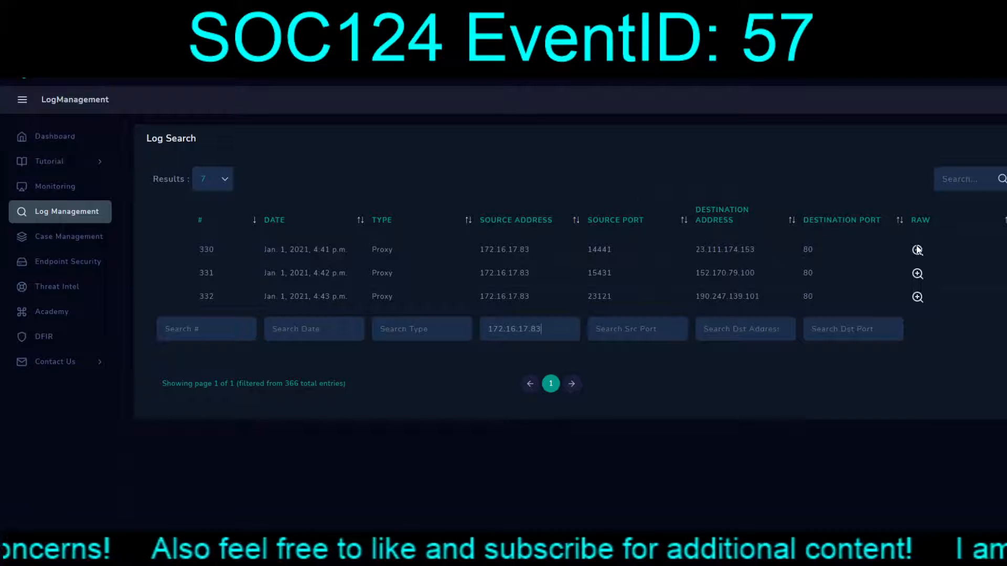
left_click(918, 249)
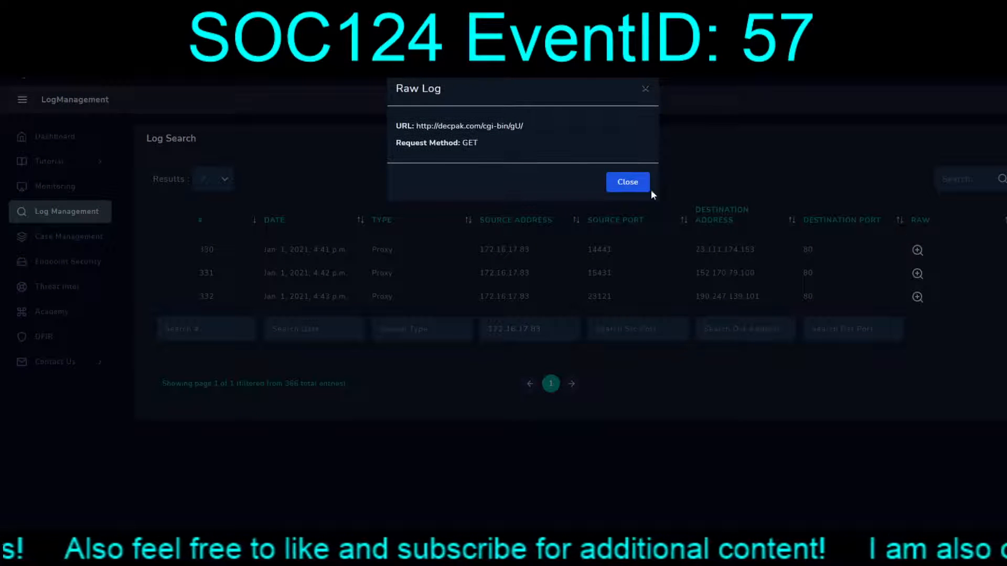
left_click(628, 184)
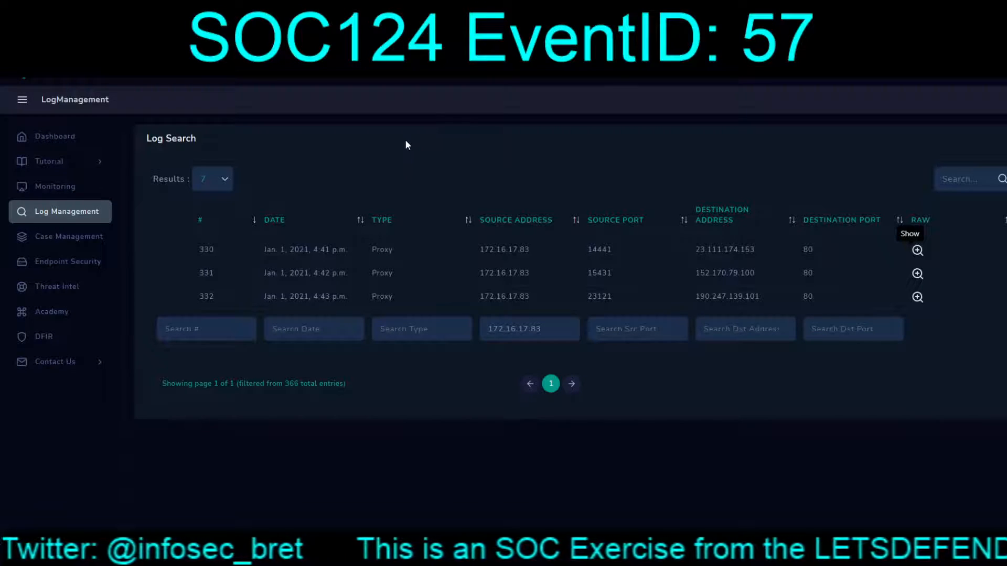
left_click(142, 13)
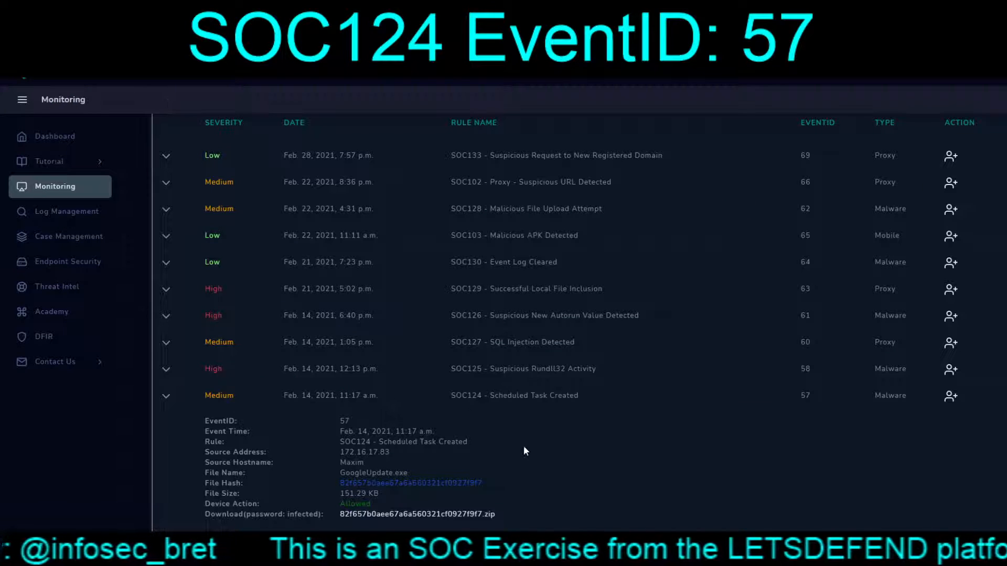
Step: Take ownership of the EventID 57 alert and expand it in the Investigation Channel
left_click(952, 397)
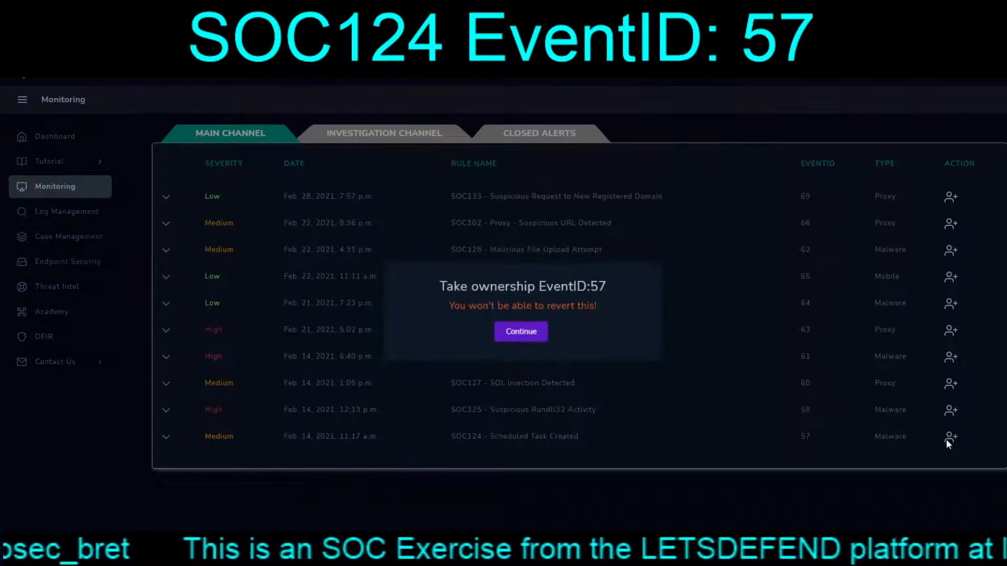
left_click(516, 335)
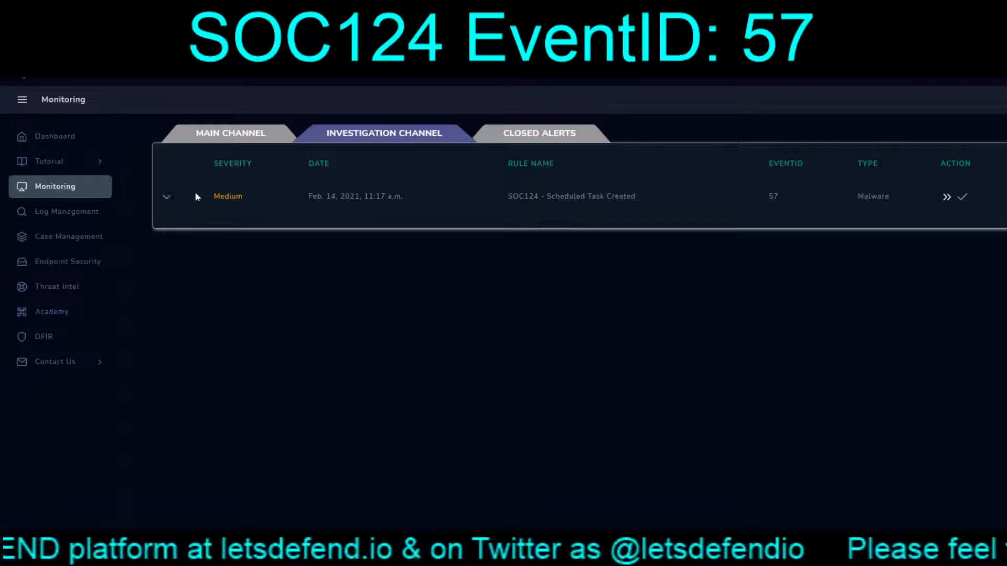
left_click(166, 198)
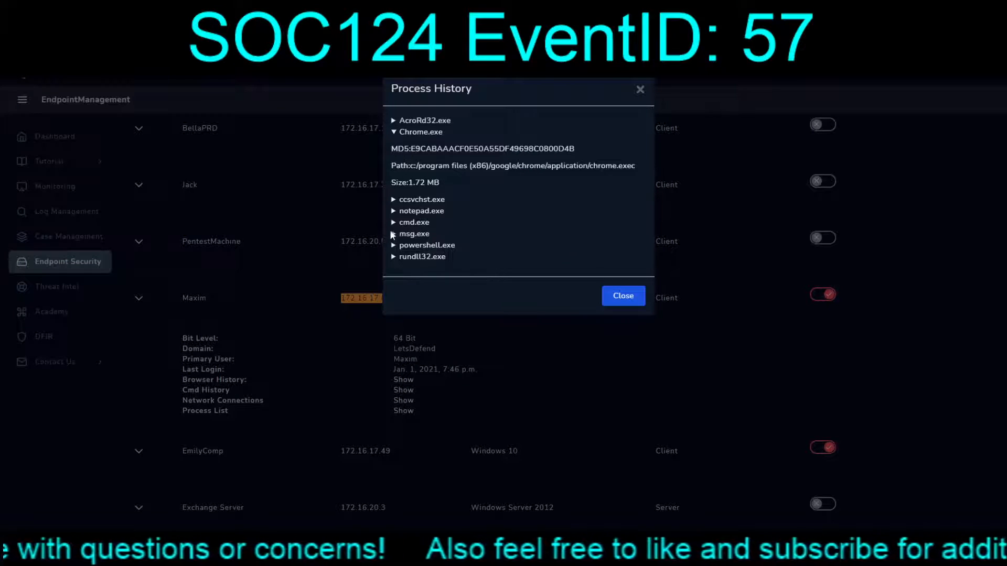
Step: Check ccsvchst.exe in Process History, then close it and go back to Monitoring
left_click(394, 202)
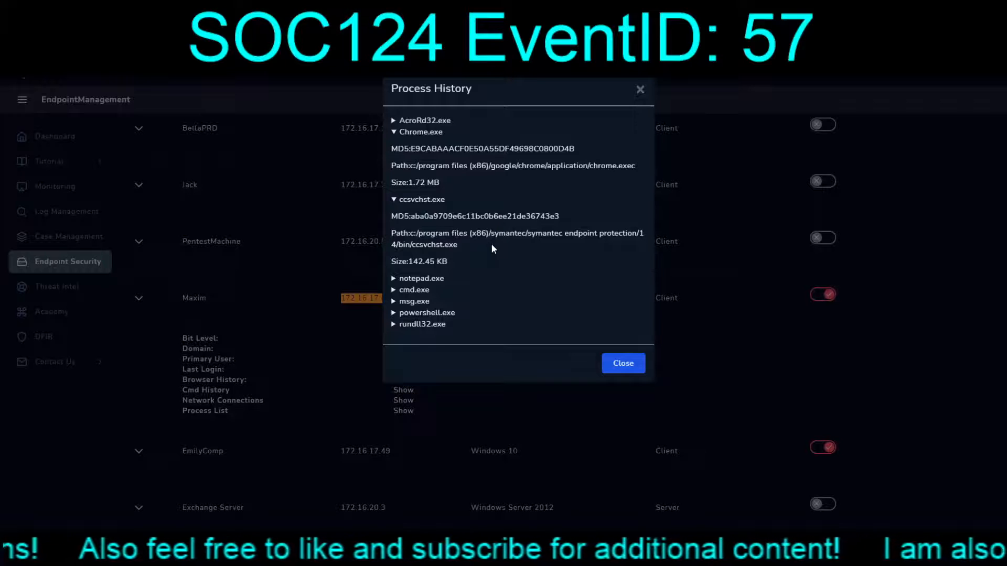
left_click(623, 362)
left_click(220, 10)
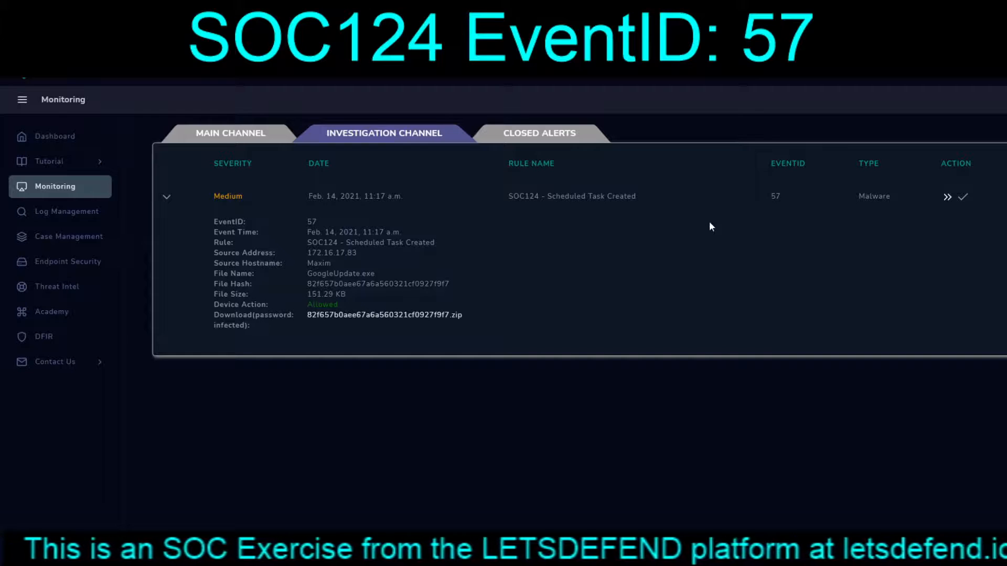
Step: Create a case for EventID 57 and start its Malware Playbook
left_click(946, 198)
left_click(515, 373)
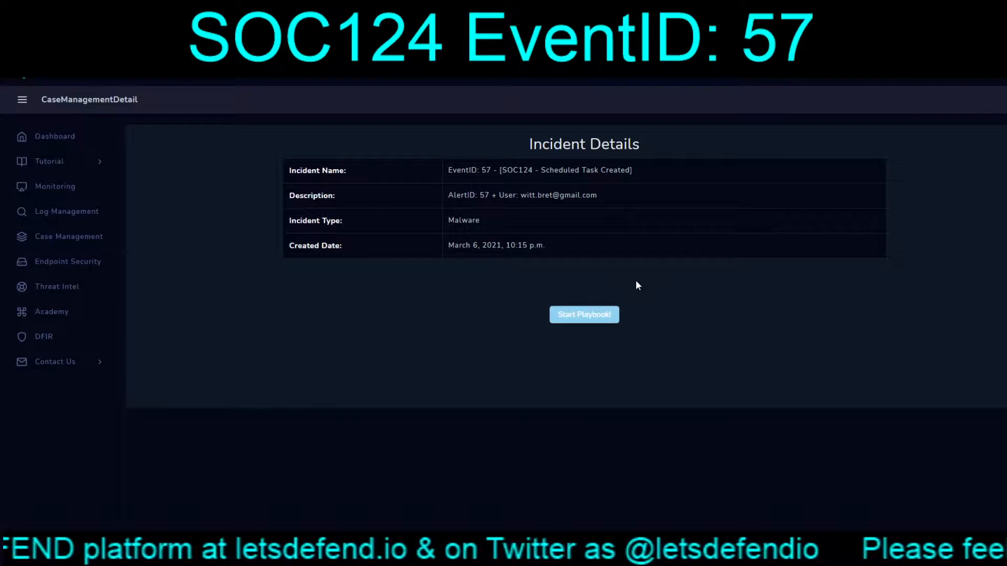
left_click(579, 314)
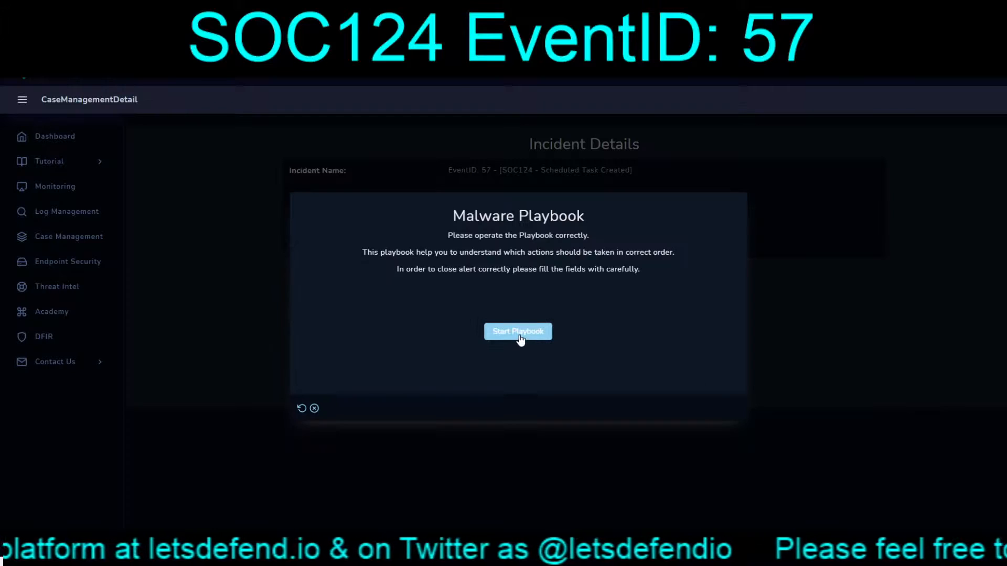
left_click(519, 338)
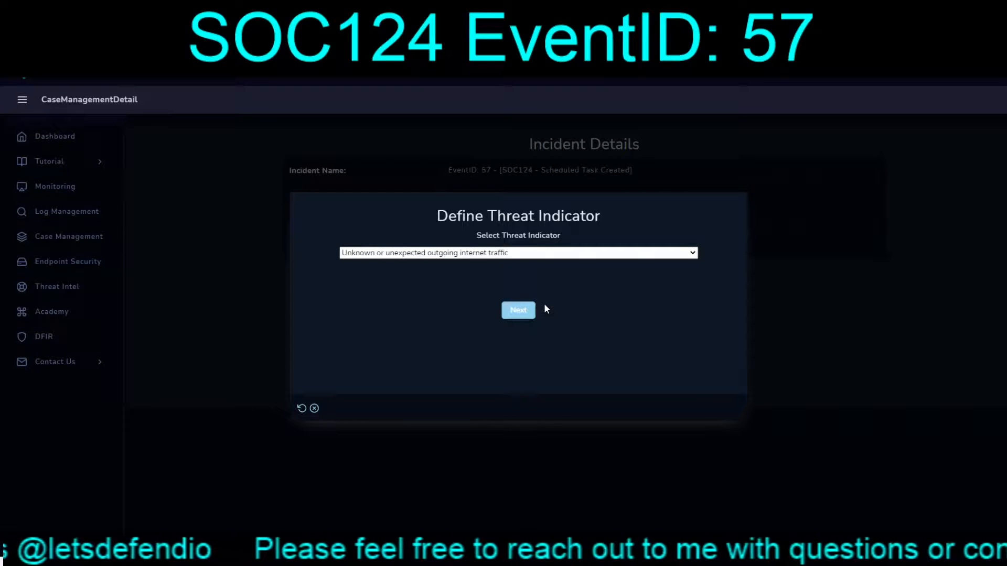
Step: Answer the playbook: unexpected launched services, not quarantined, non-malicious, and finish it
key("Down")
left_click(517, 310)
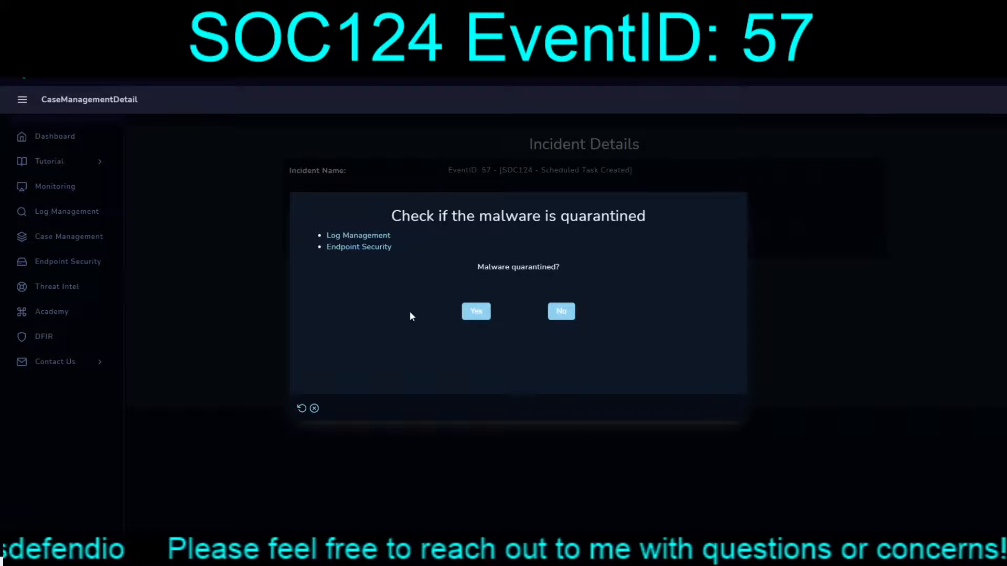
left_click(562, 312)
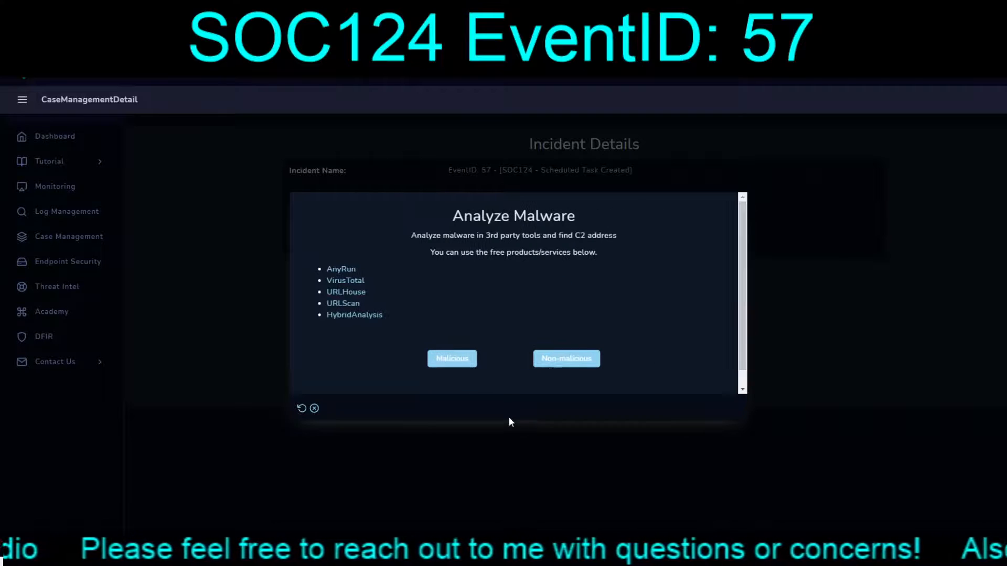
left_click(545, 362)
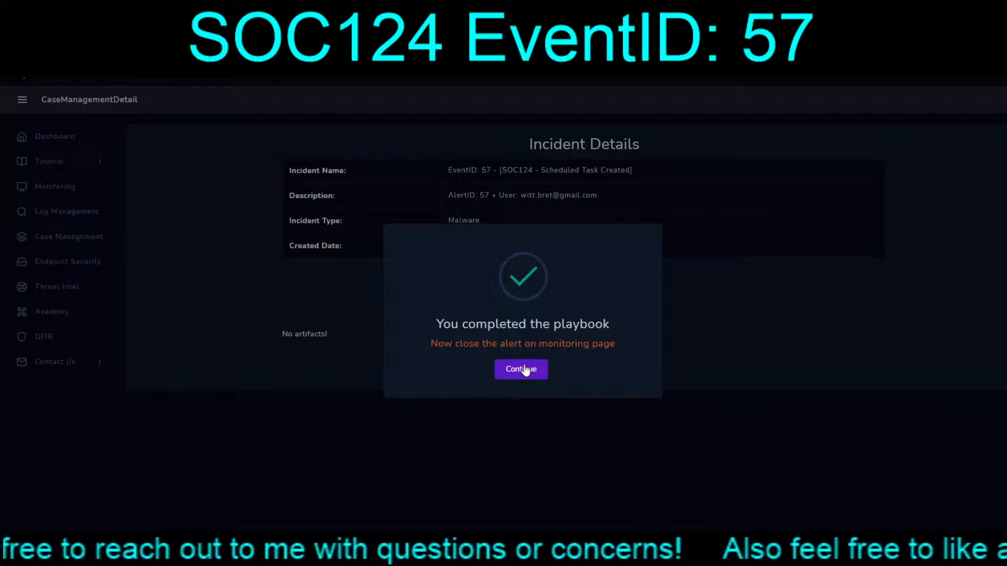
left_click(522, 369)
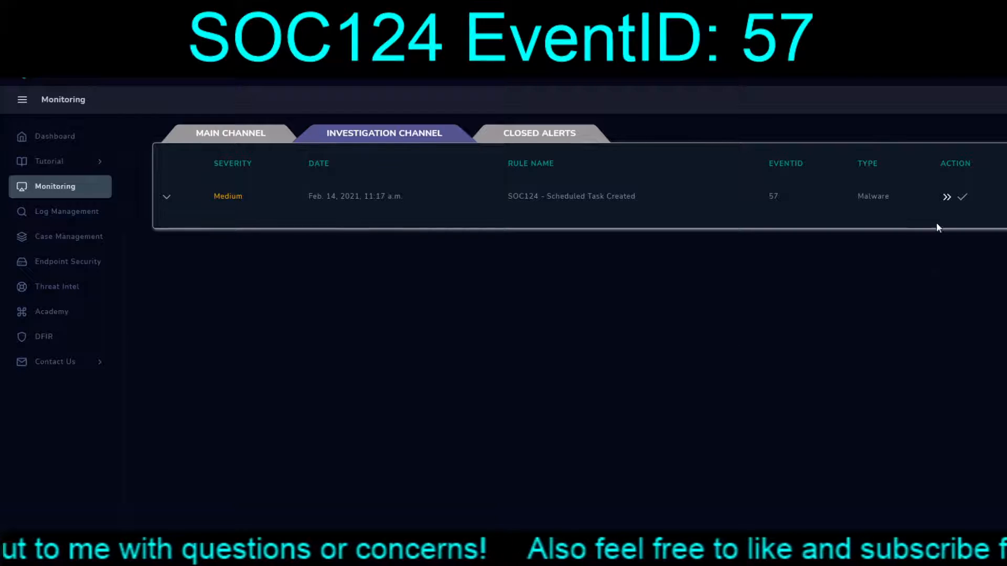
Step: Mark alert 57 True Positive with a note that GoogleUpdate.exe is a legitimate daily Chrome update check
left_click(962, 197)
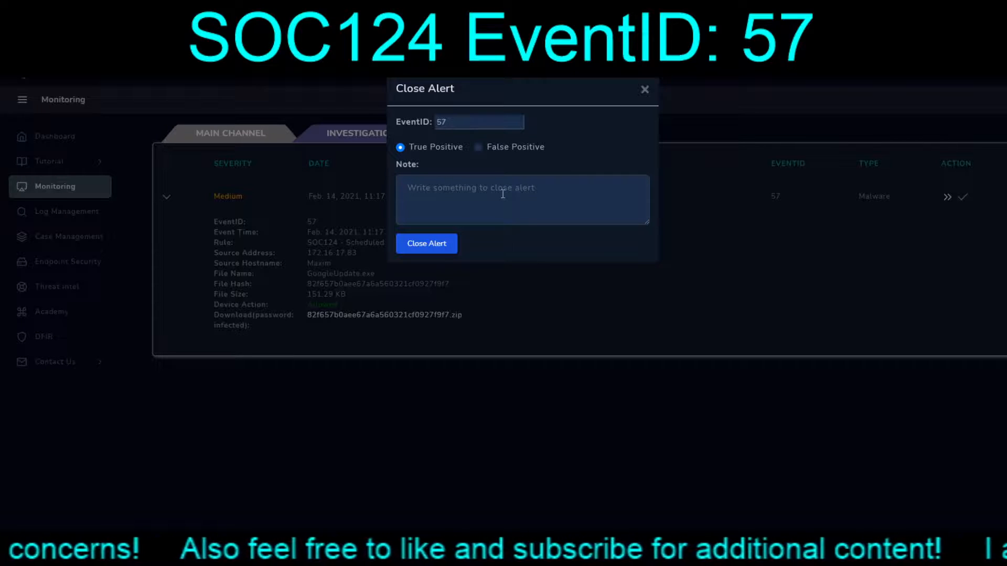
type("v")
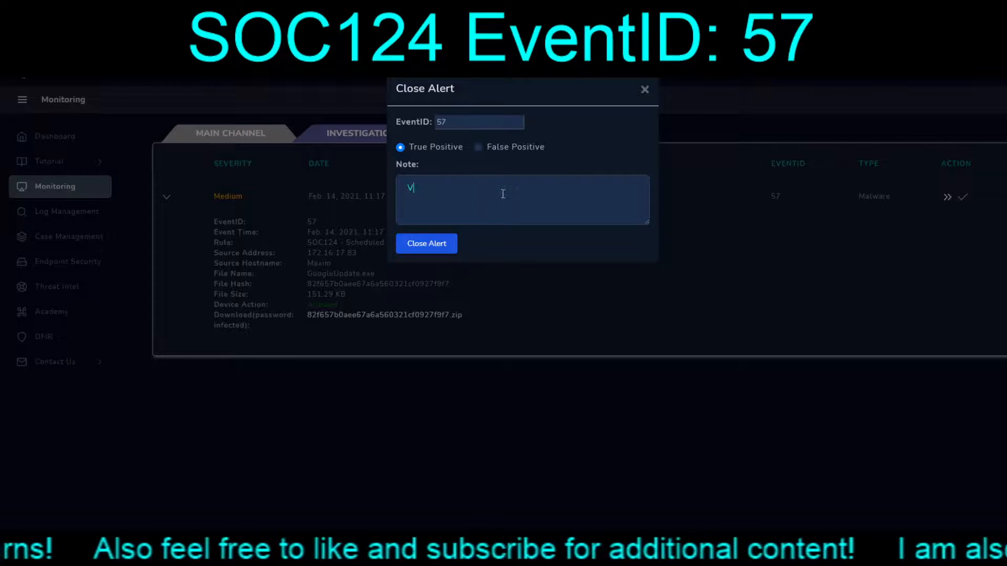
key("BackSpace")
type("Valid event, ")
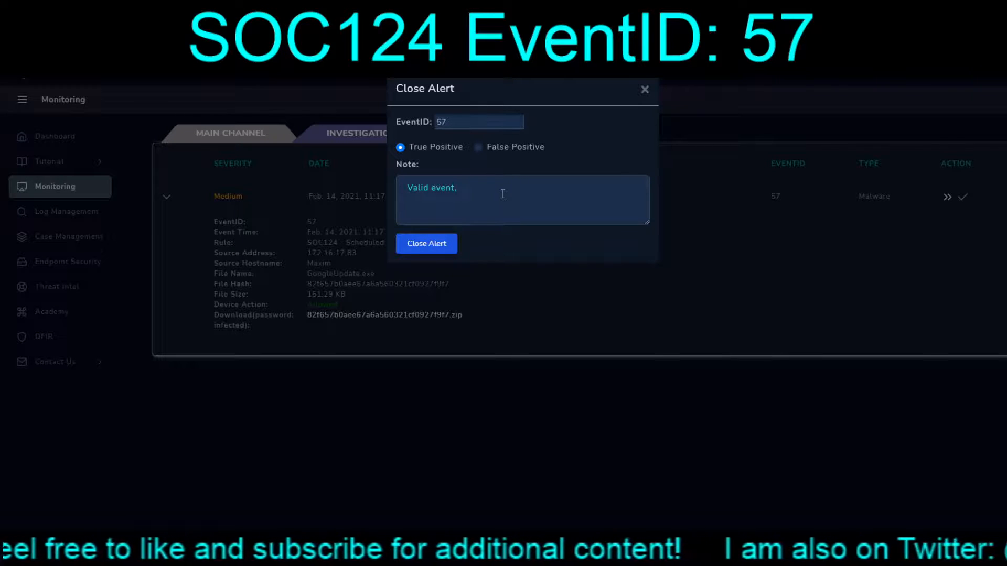
type("Ch")
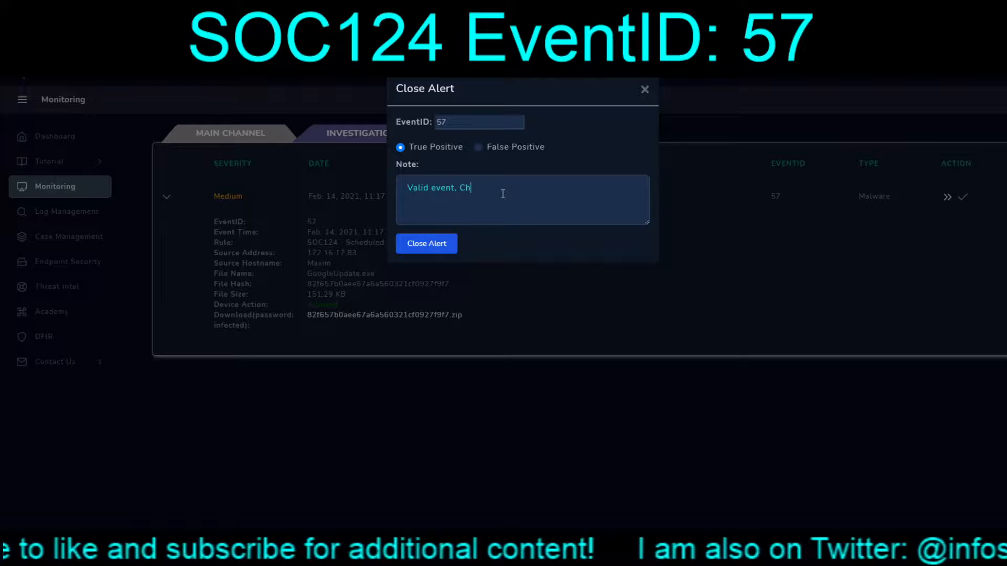
type("rome is isntalled on teh")
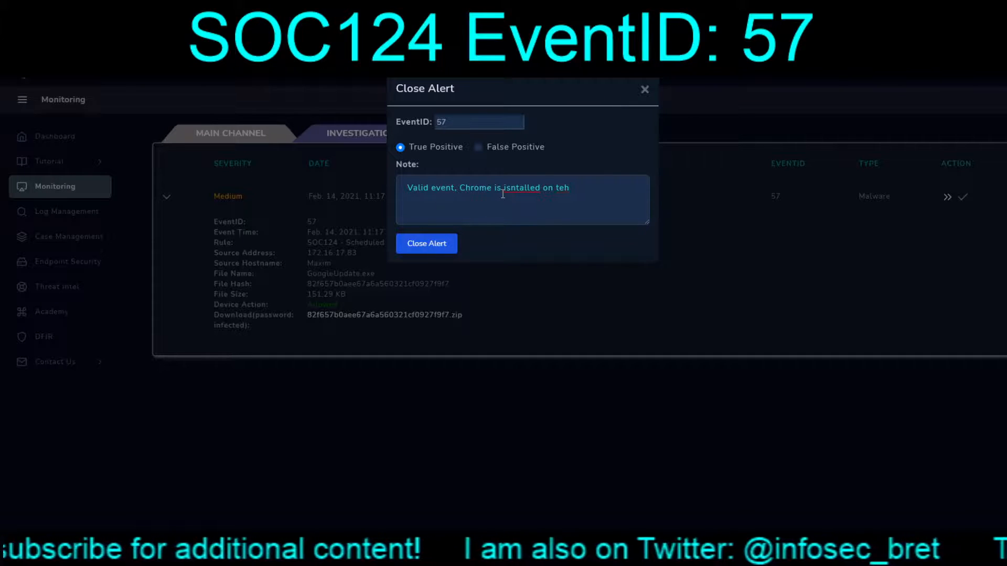
key("BackSpace")
key("BackSpace")
key("BackSpace")
type("he Maxi")
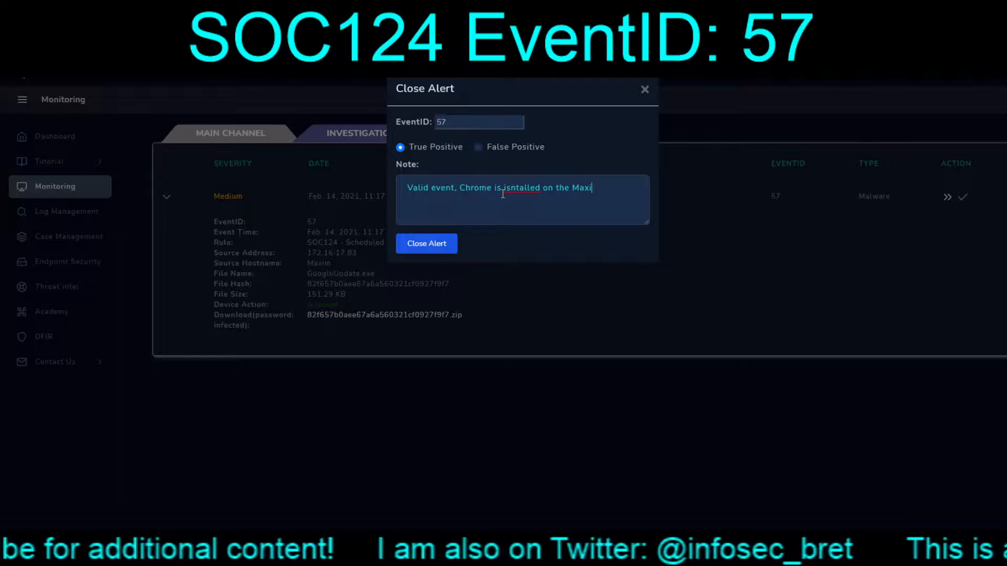
type("m system")
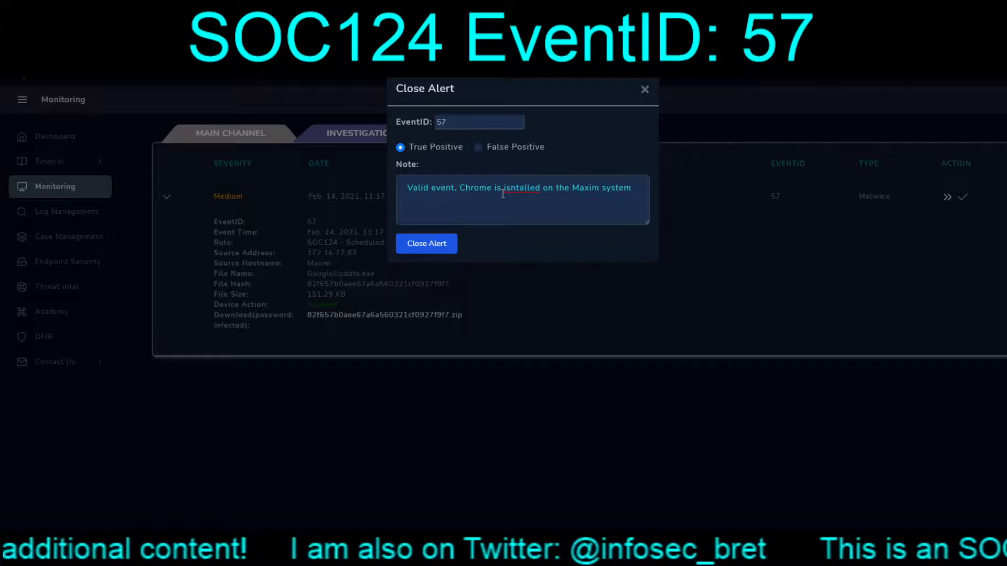
type(", which")
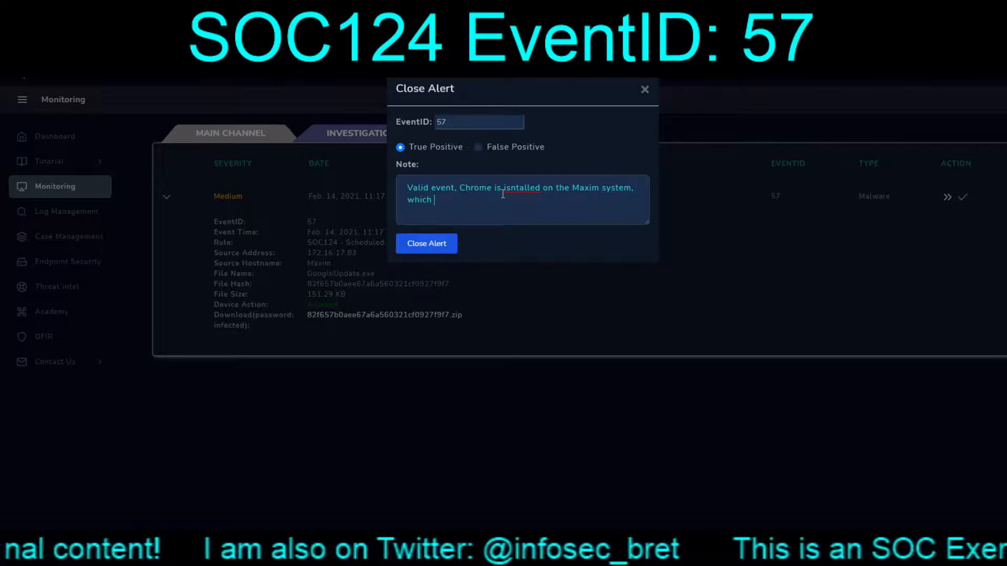
type(" would d")
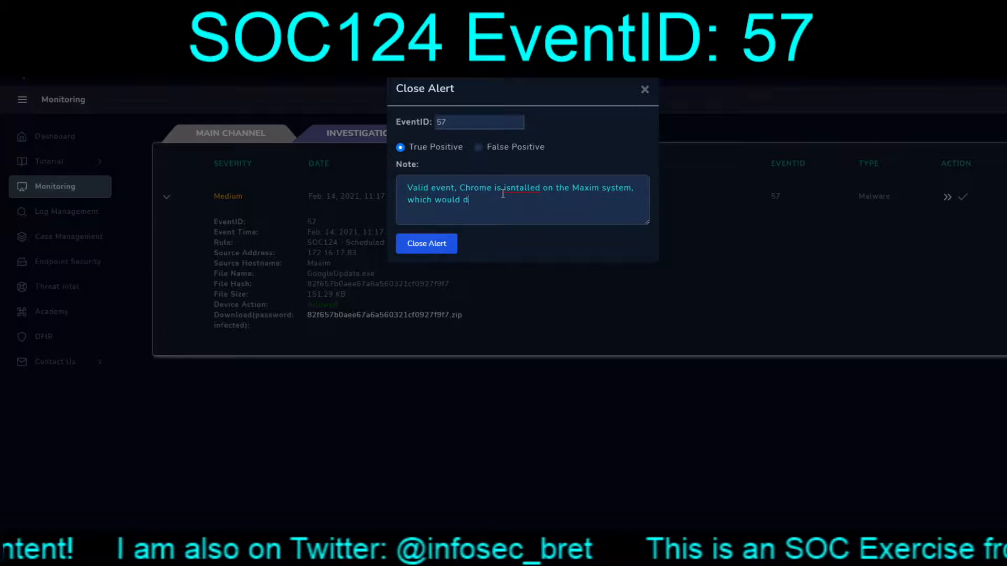
type("enote that the")
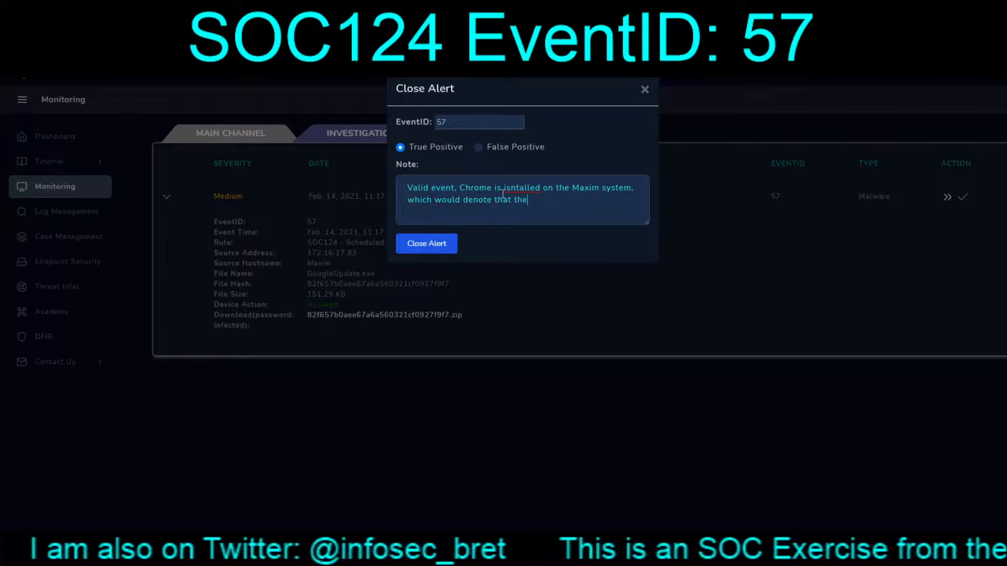
type(" GoogleUpdat")
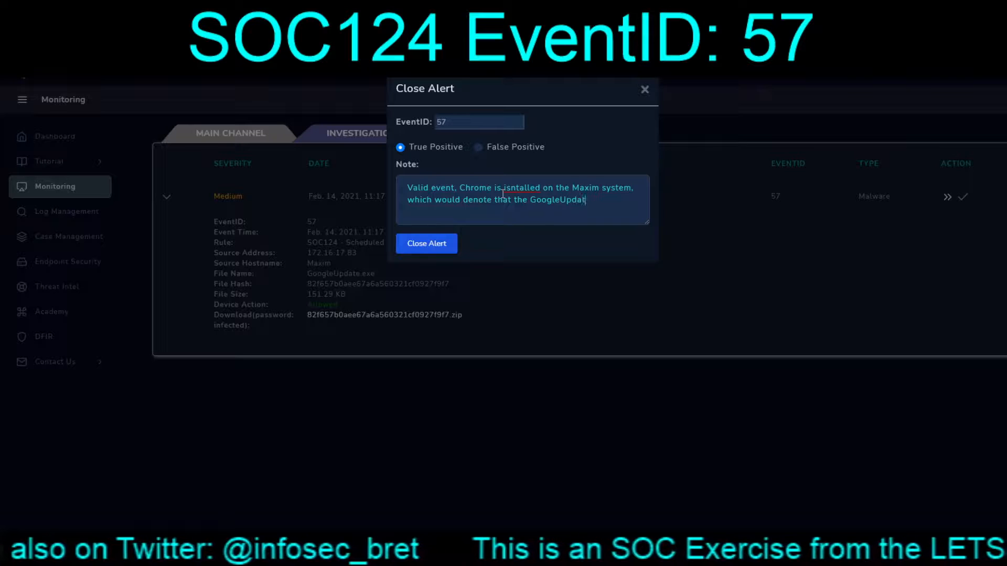
type("e.exe is i")
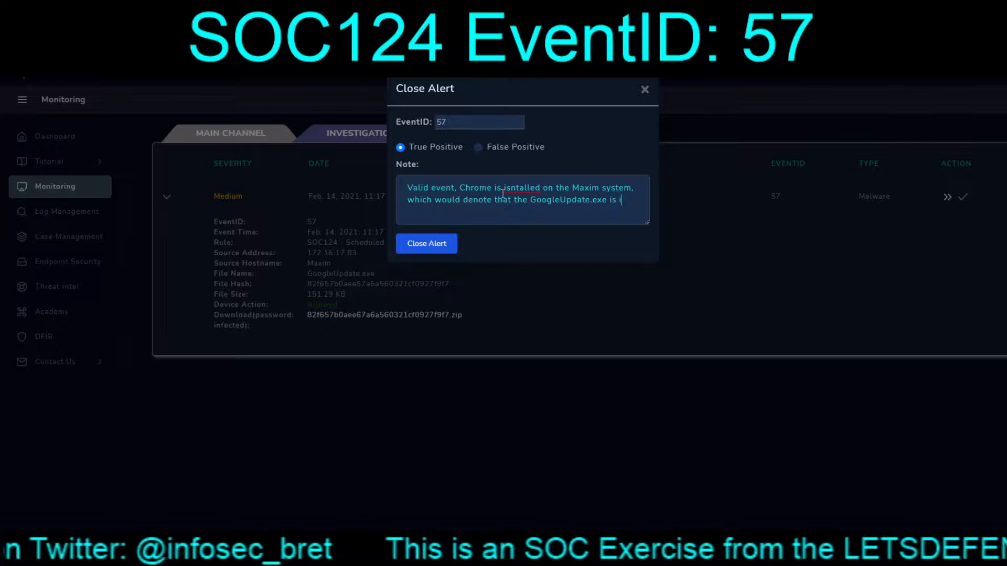
type("ndeed legit")
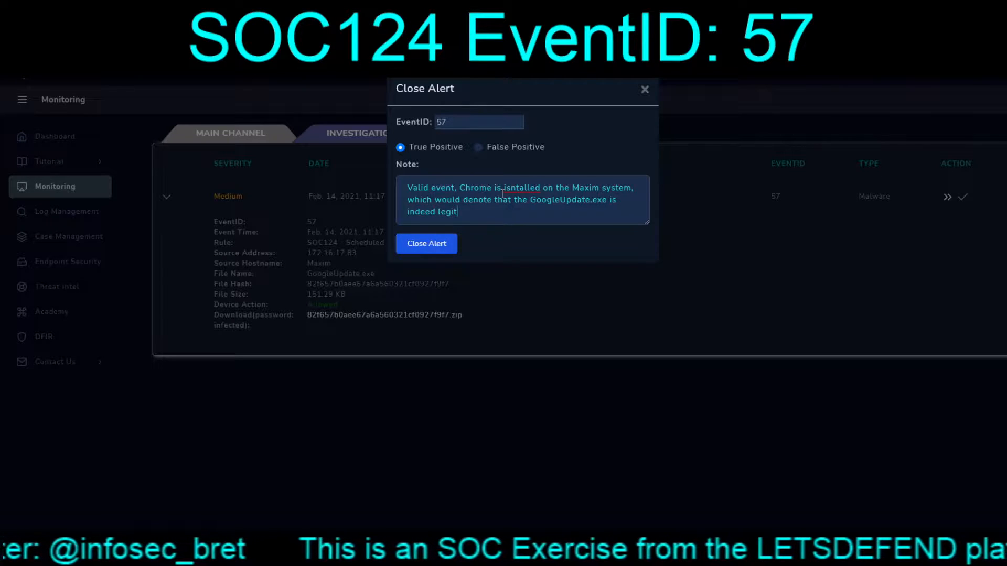
type(" for a ")
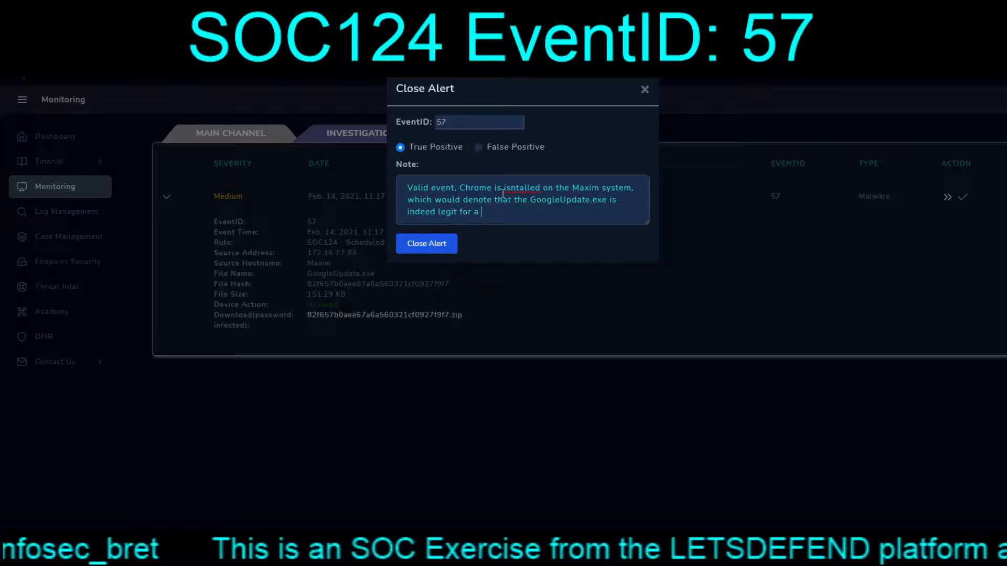
type("daily check ")
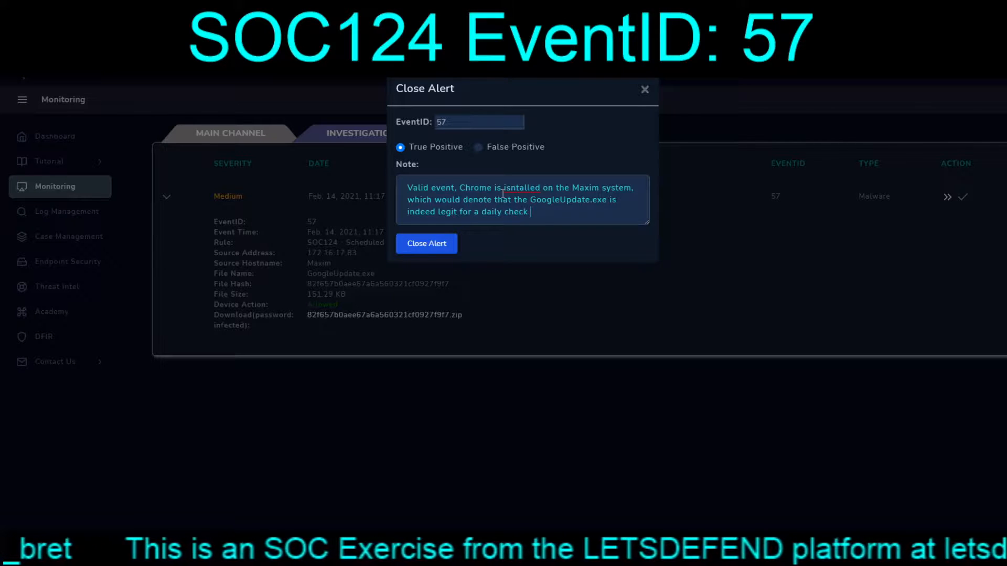
type("for updates.")
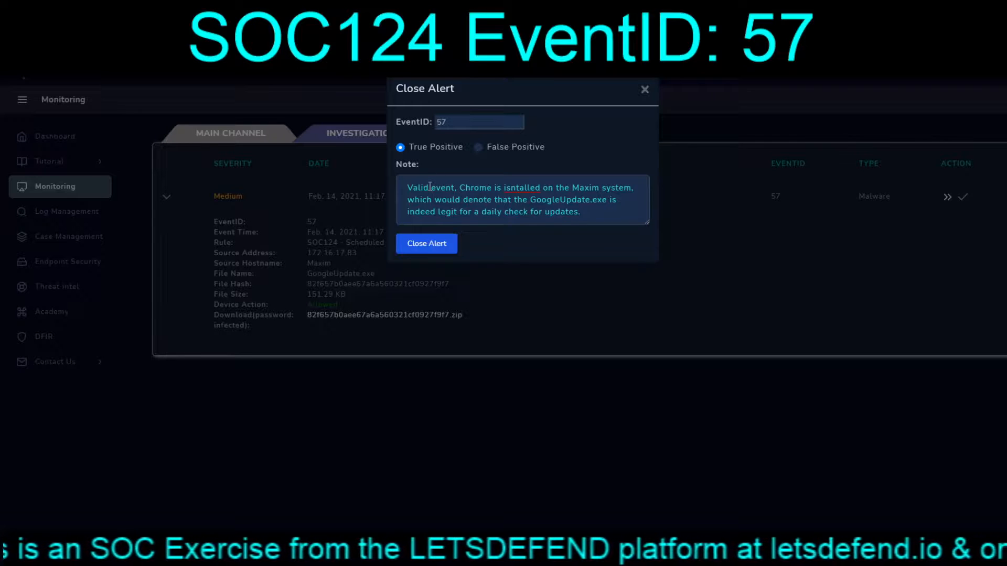
Step: Close alert 57 and review its Closed Alerts scoring: True Positive −2, two answers +2
left_click(427, 245)
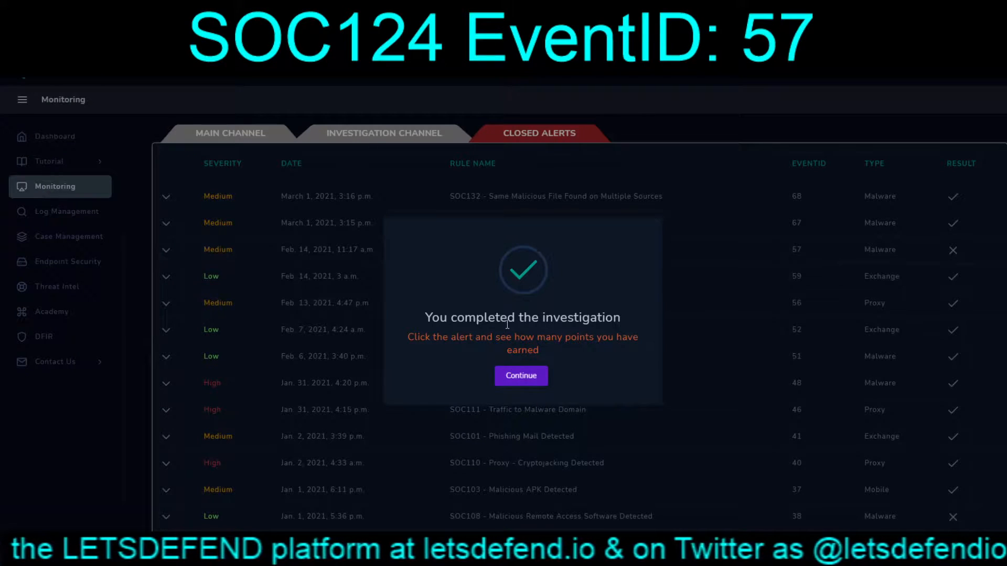
left_click(521, 375)
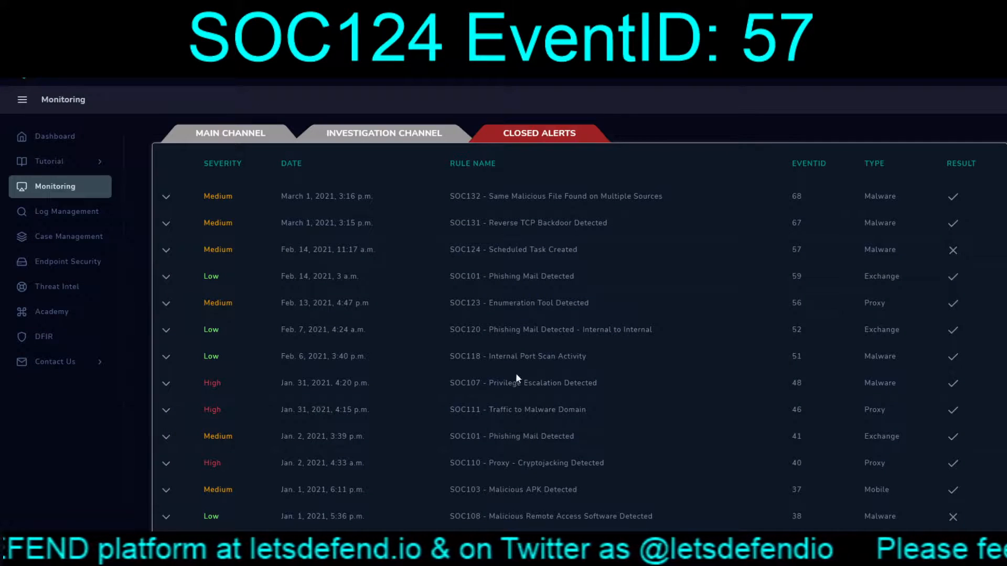
left_click(167, 253)
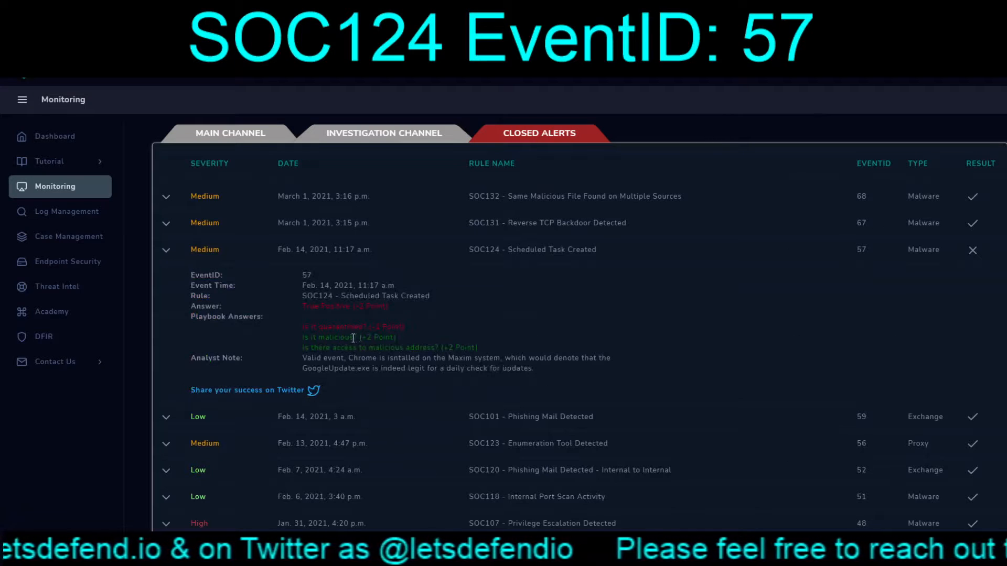